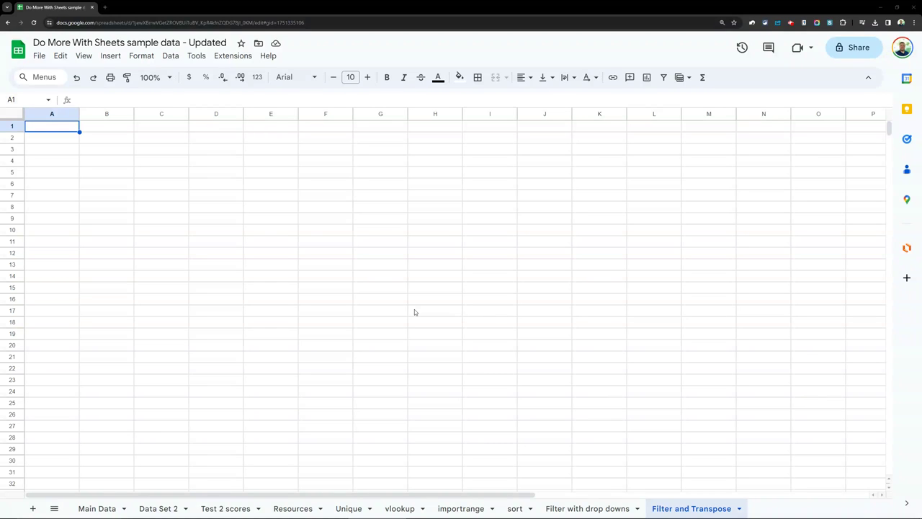
Set the course drop-down in B1 of the Filter with drop downs sheet to Chemistry
click(576, 508)
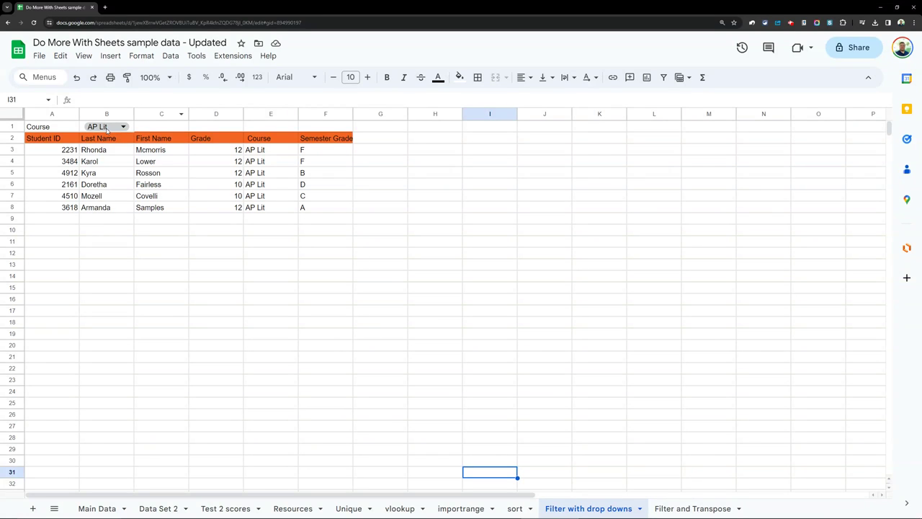
click(104, 126)
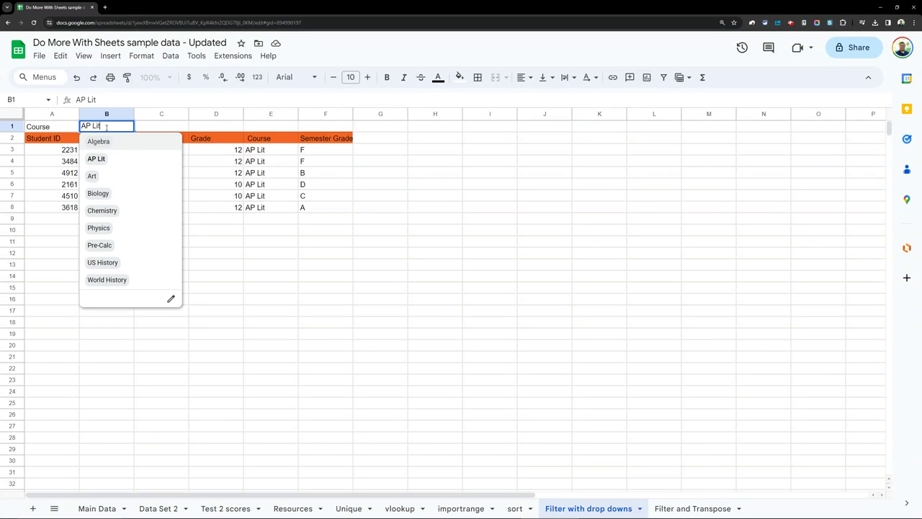
click(105, 211)
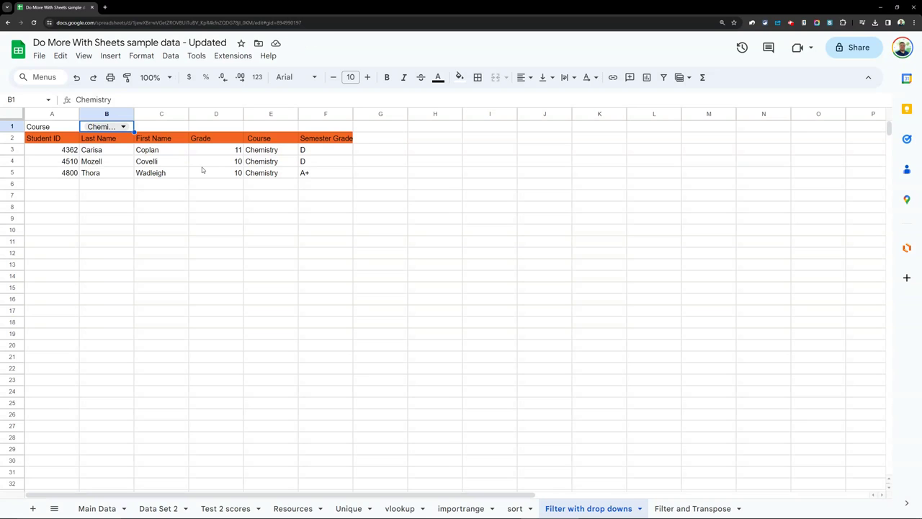
On the Filter and Transpose sheet, enter the headers 'Courses' in A1 and 'Grades' in B1
click(693, 509)
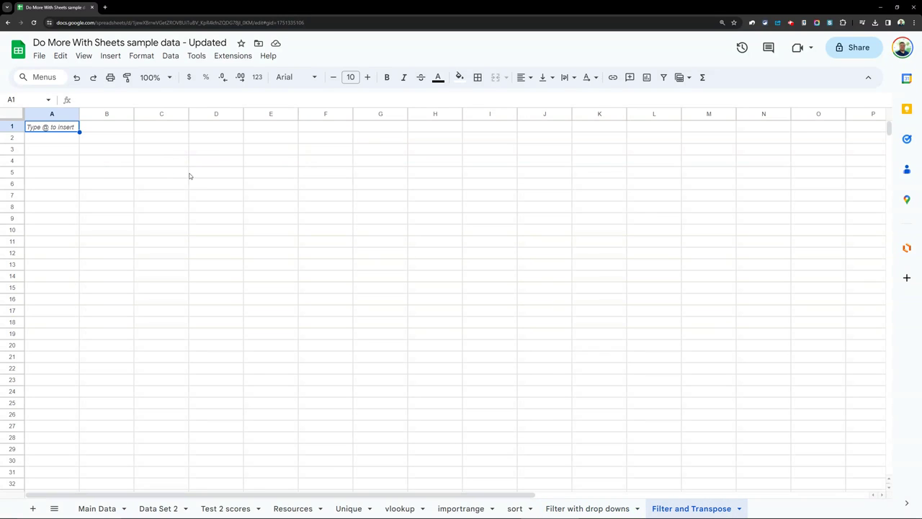
text(Courses)
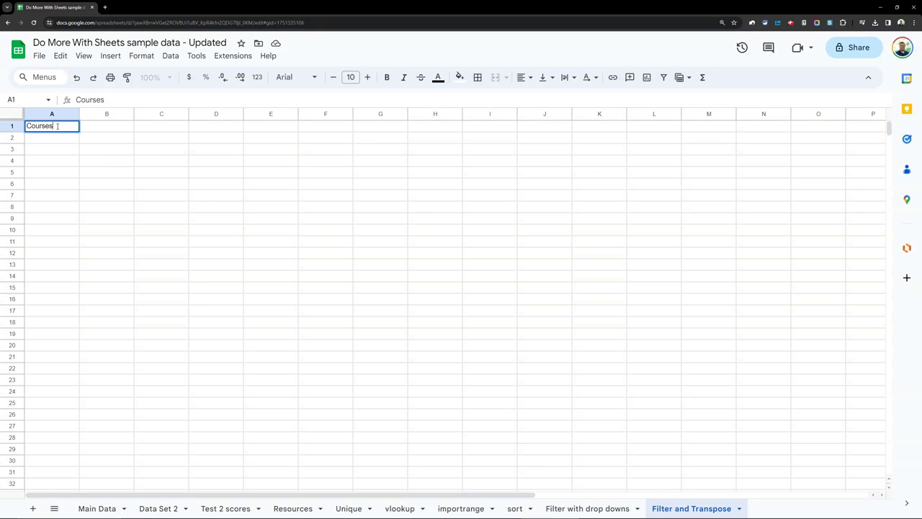
key(Return)
key(Up)
key(Right)
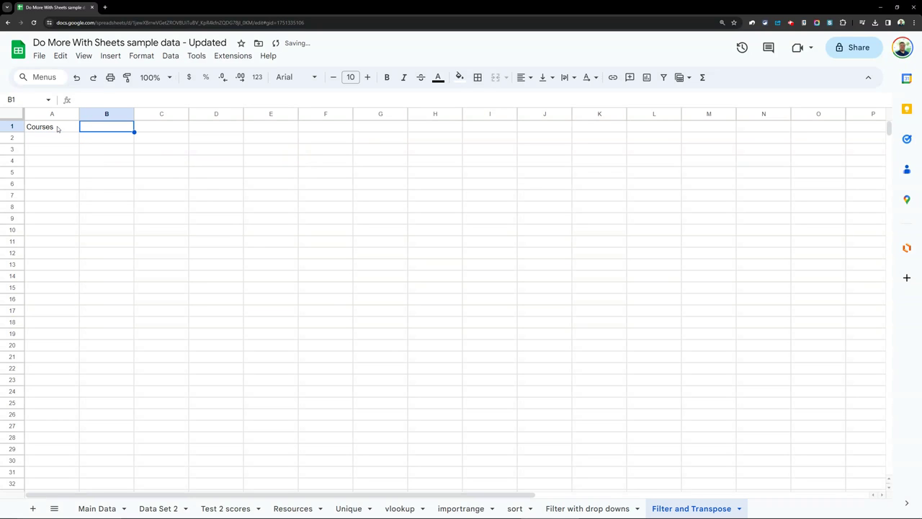
text(Grades)
key(Return)
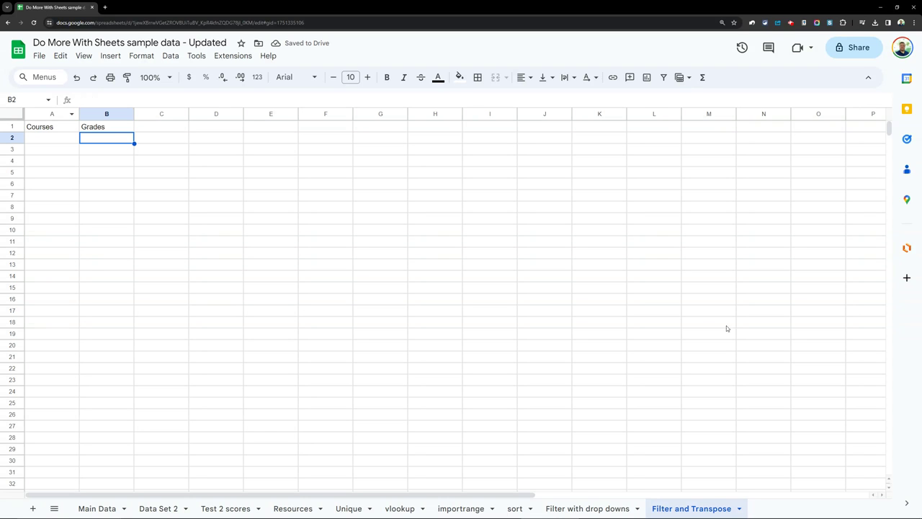
Move the unique course list from Data Set 2 H2:H10 into A2:A10 as plain values
click(160, 509)
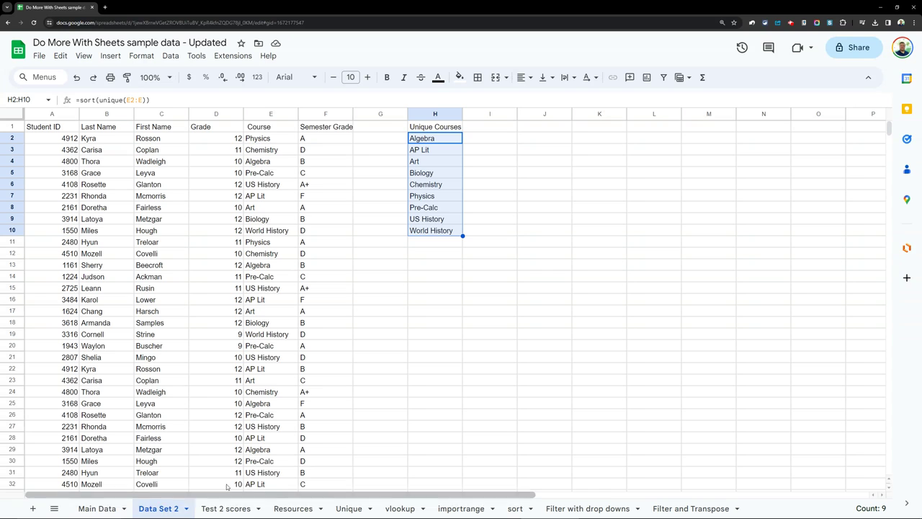
right_click(433, 143)
click(458, 148)
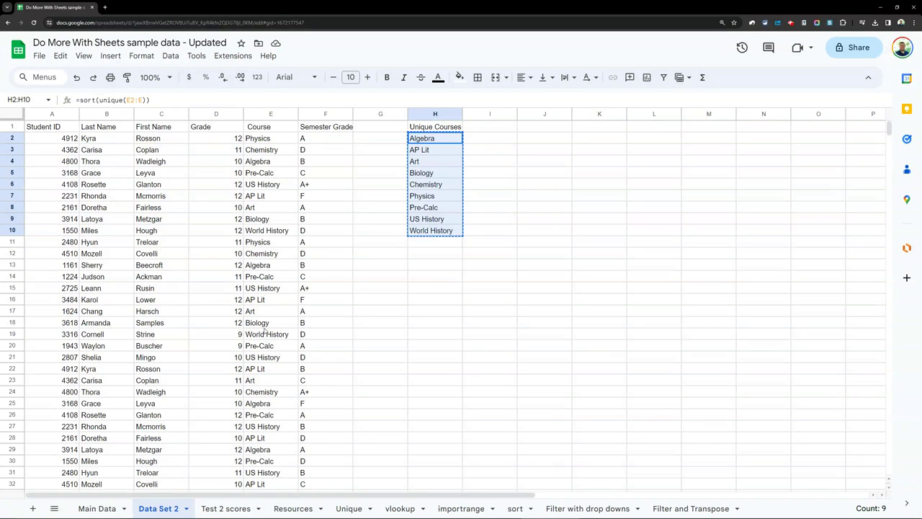
click(677, 509)
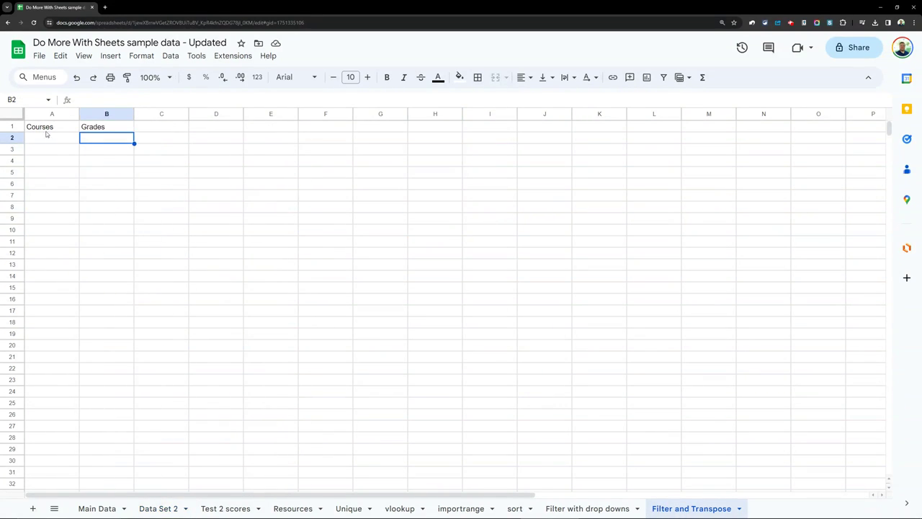
click(64, 139)
right_click(63, 139)
mouse_move(140, 194)
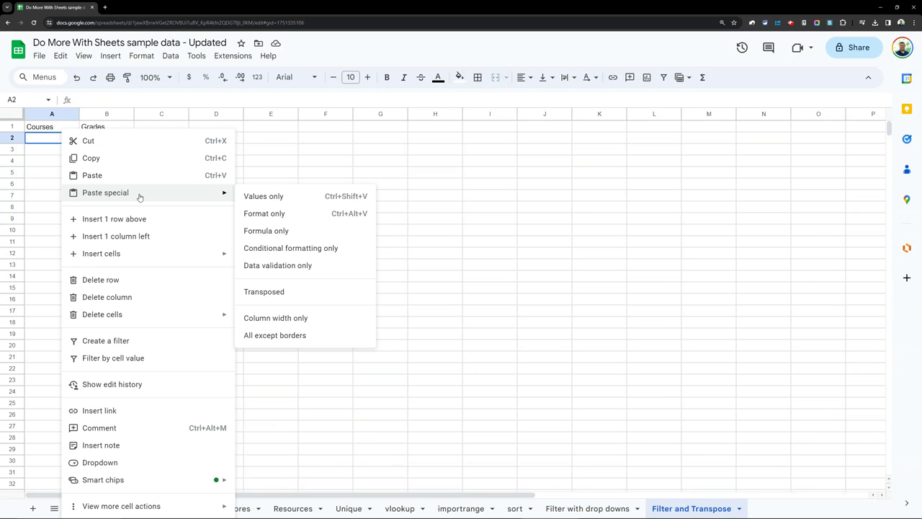
click(263, 196)
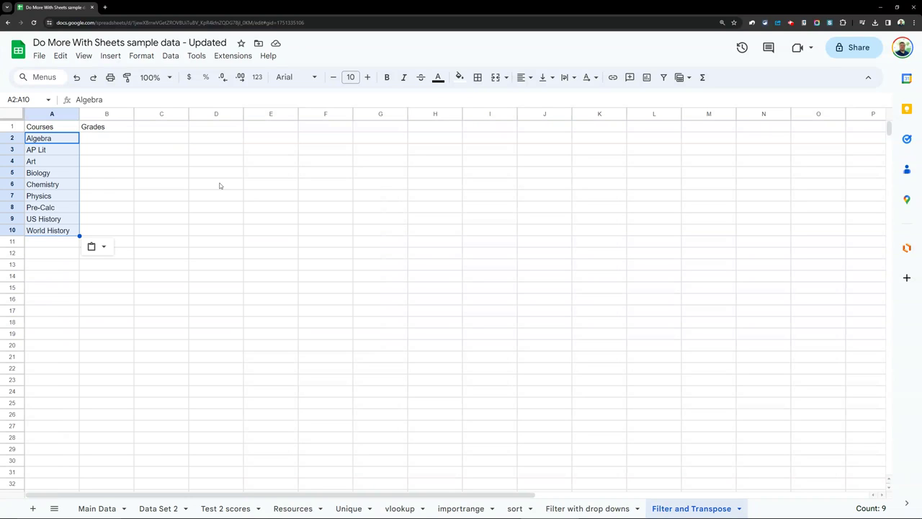
Freeze row 1 as the header row of the Filter and Transpose sheet
click(158, 139)
drag(18, 120, 16, 135)
click(87, 145)
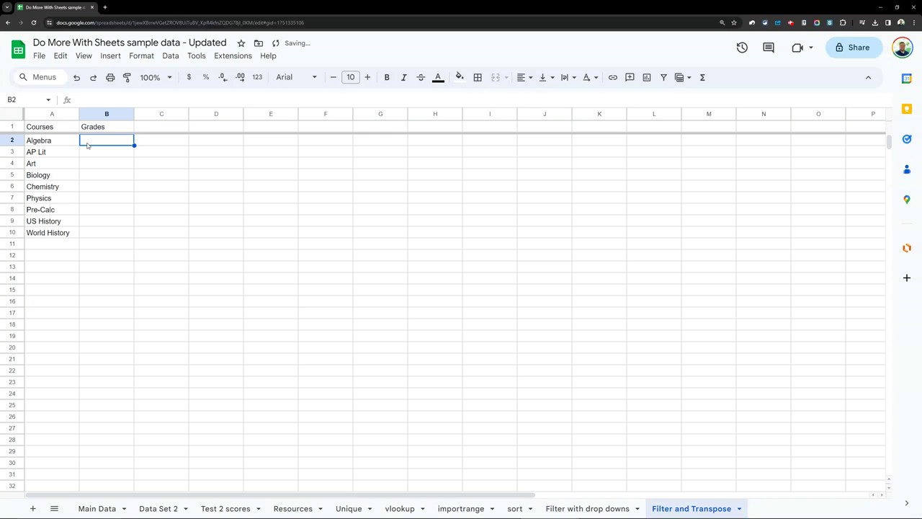
Enter =FILTER('Data Set 2'!F2:F, 'Data Set 2'!E2:E=A2) in B2 to list Algebra's grades
text(=)
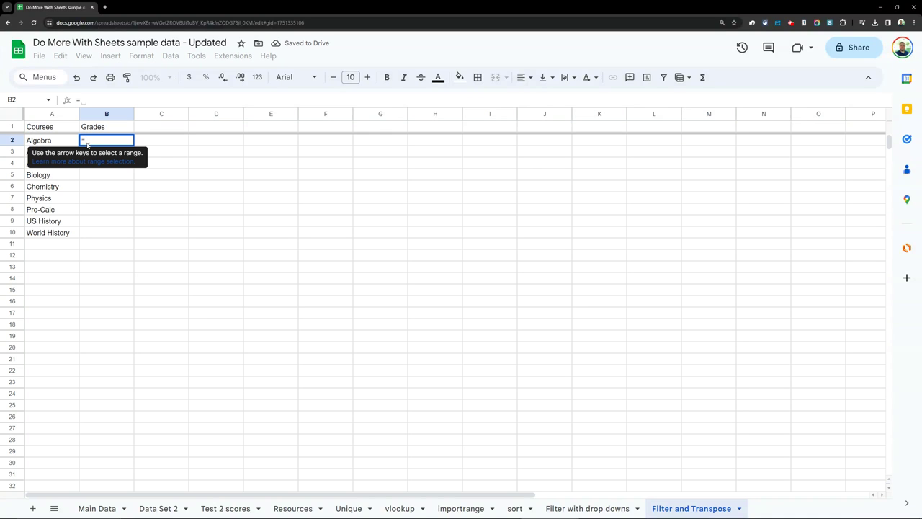
text(filter()
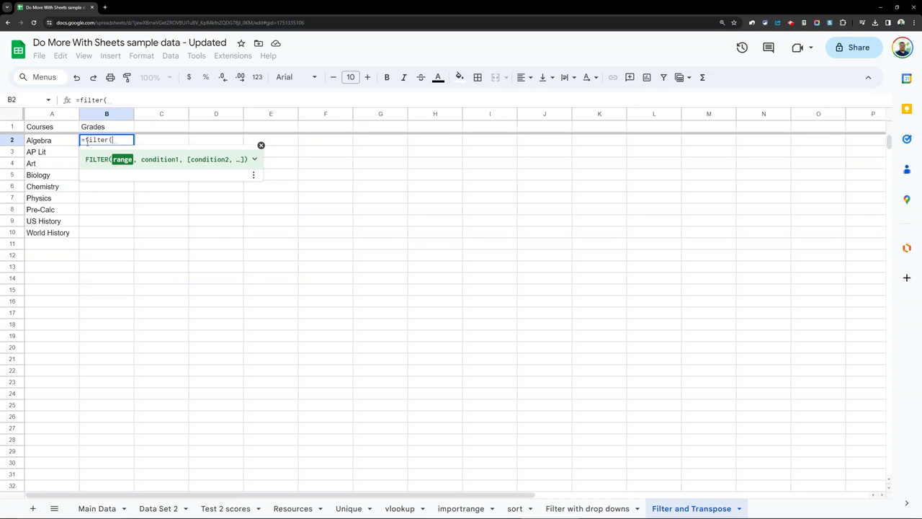
click(160, 509)
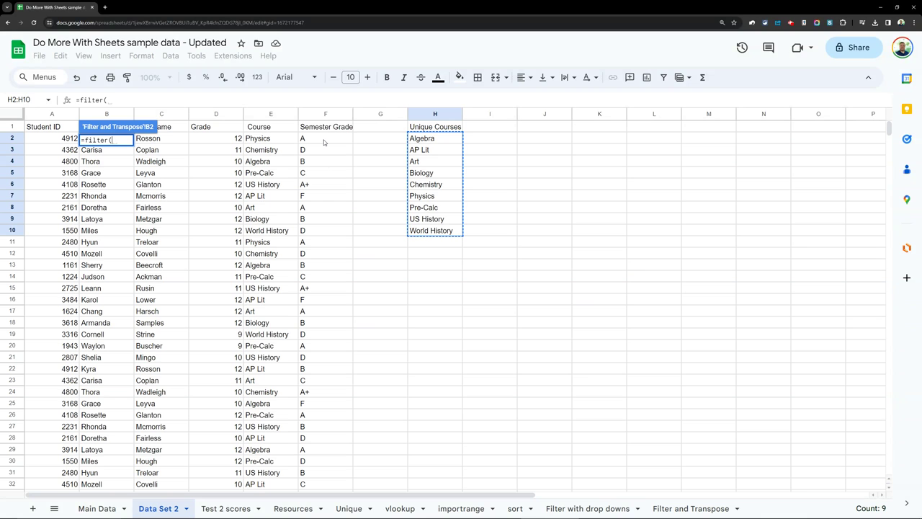
drag(324, 142, 323, 271)
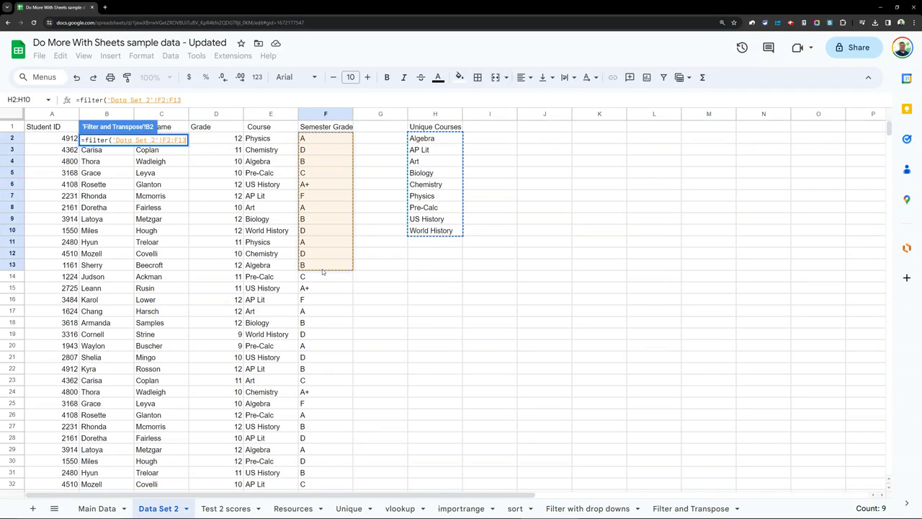
key(BackSpace)
key(BackSpace)
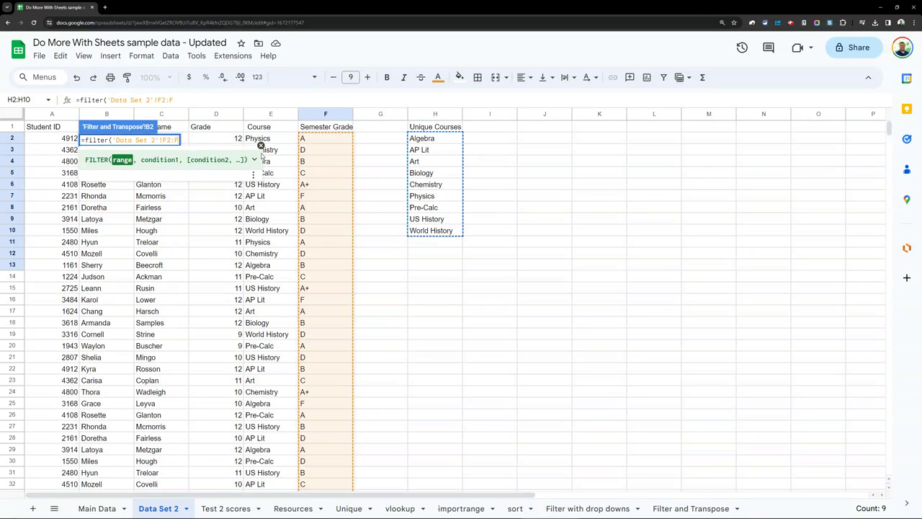
text(,)
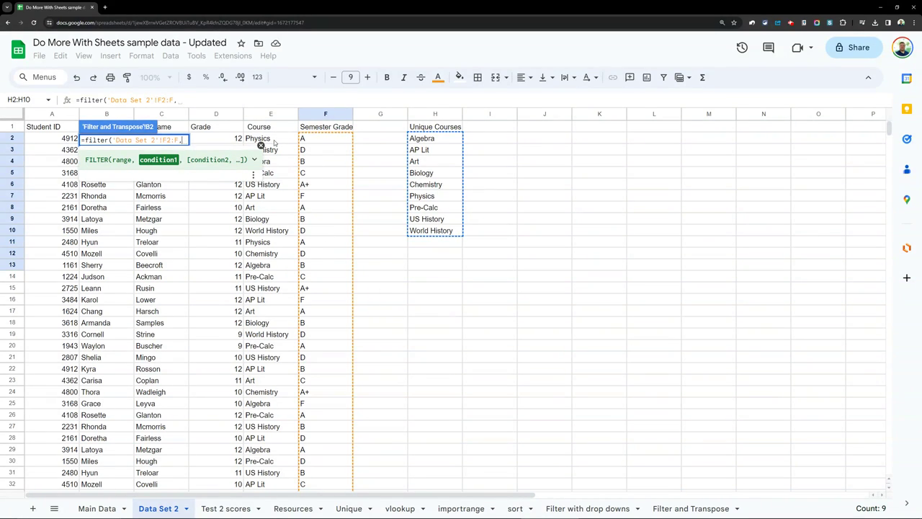
drag(272, 138, 281, 311)
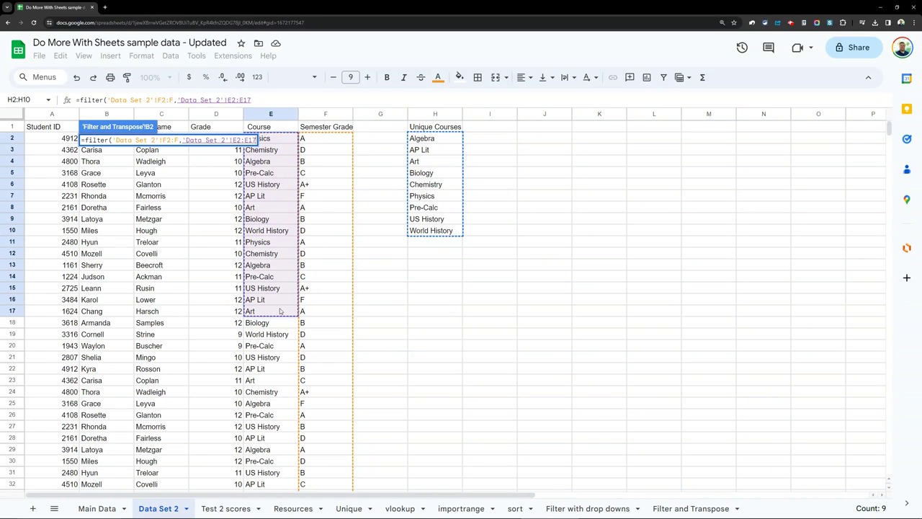
key(BackSpace)
key(BackSpace)
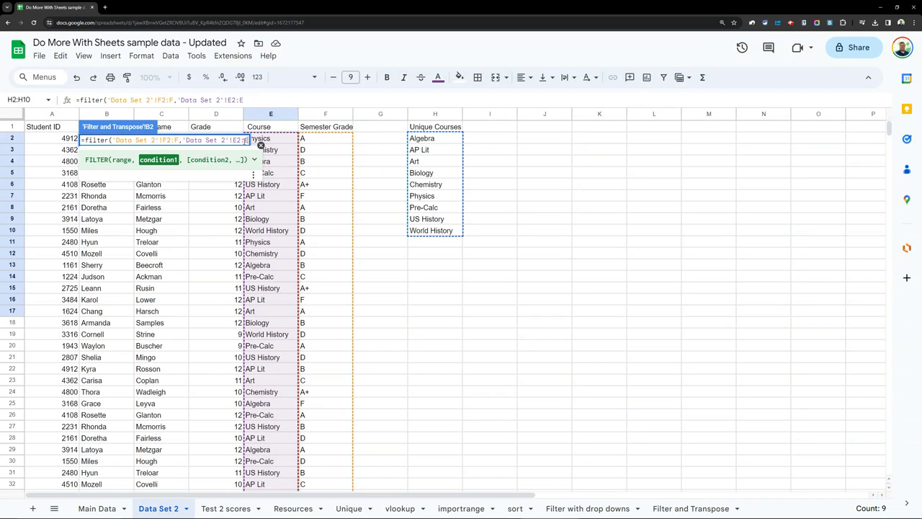
text(=)
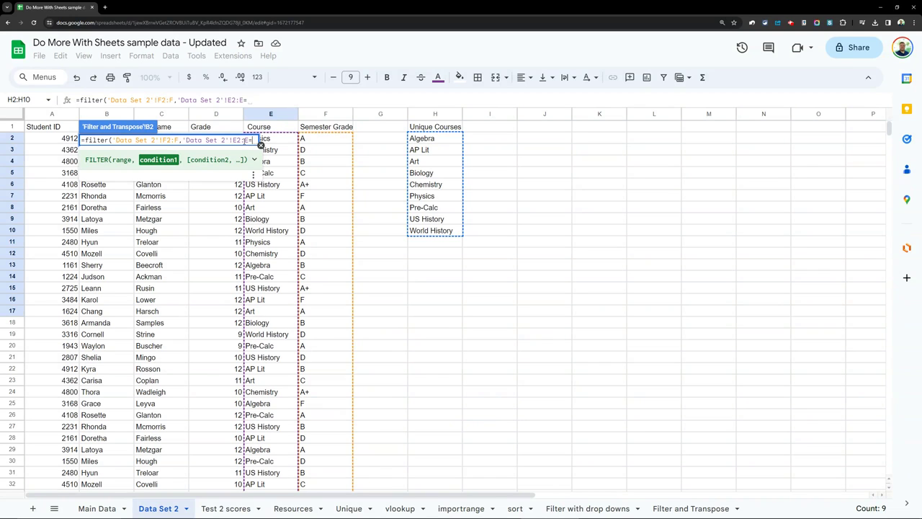
click(695, 508)
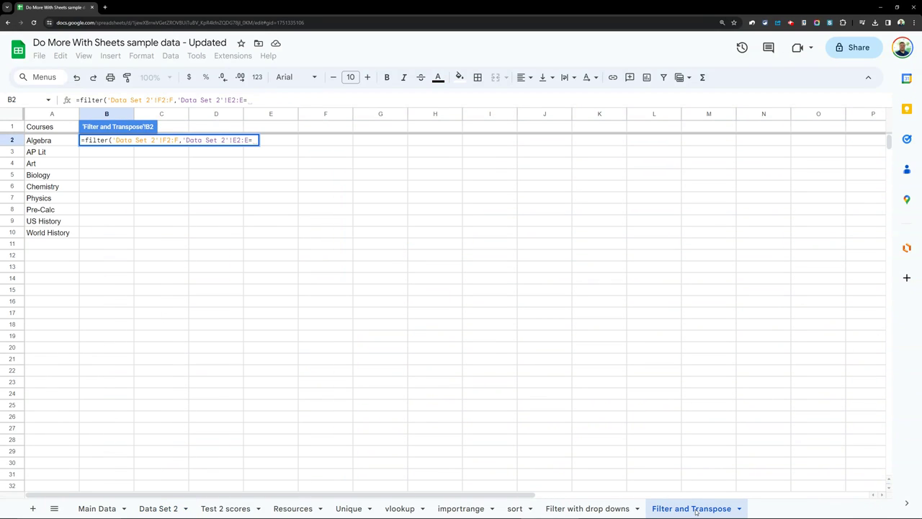
click(59, 142)
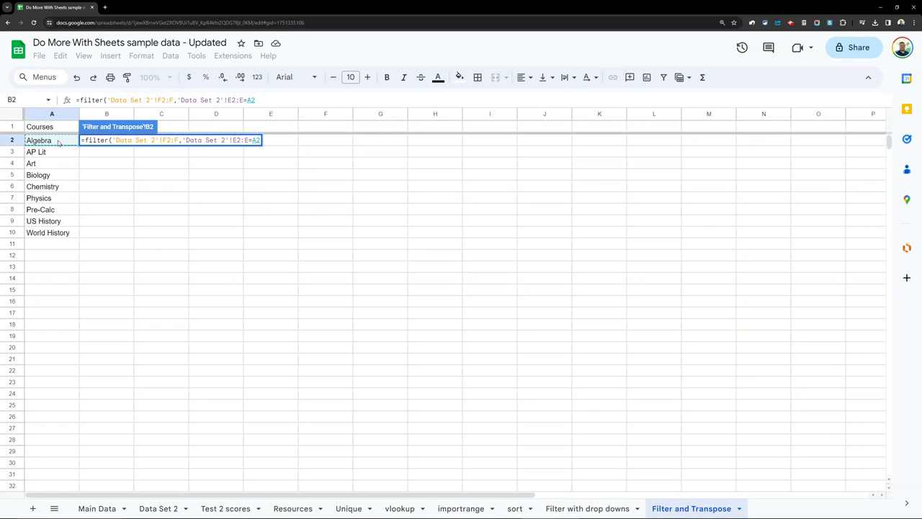
text())
key(Return)
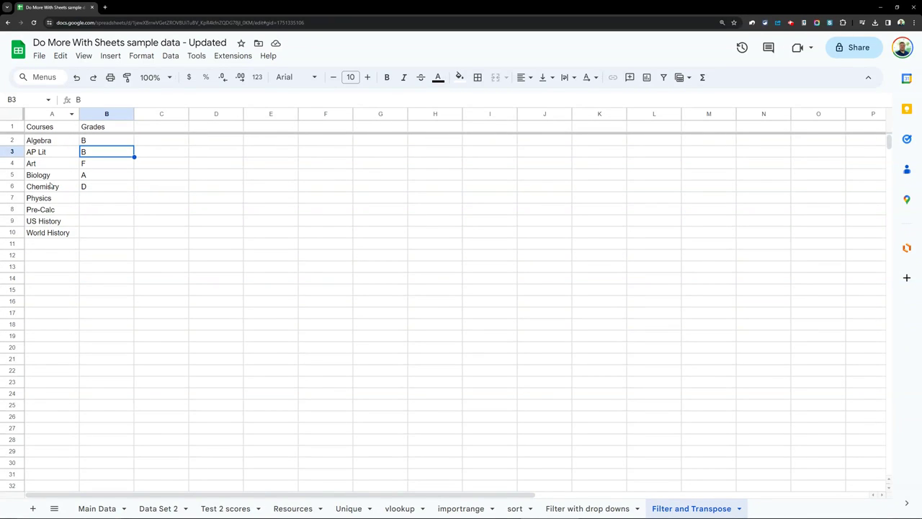
click(99, 142)
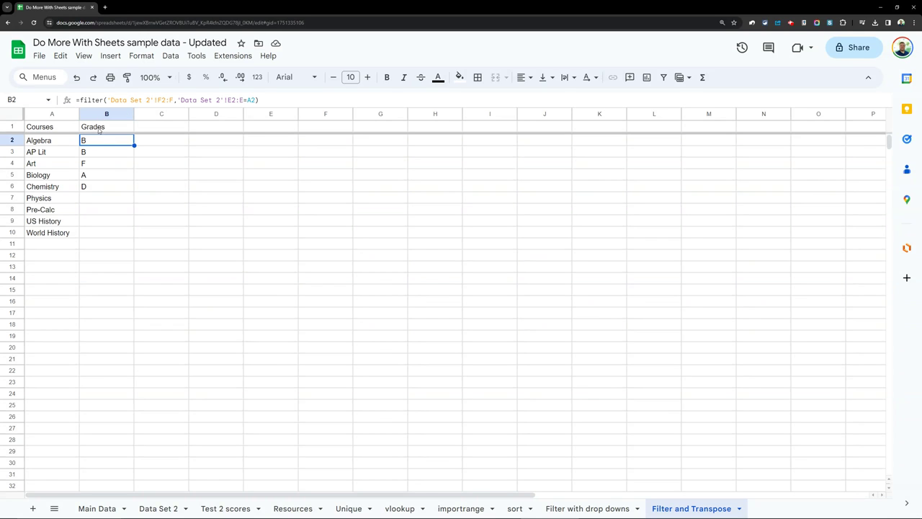
click(81, 100)
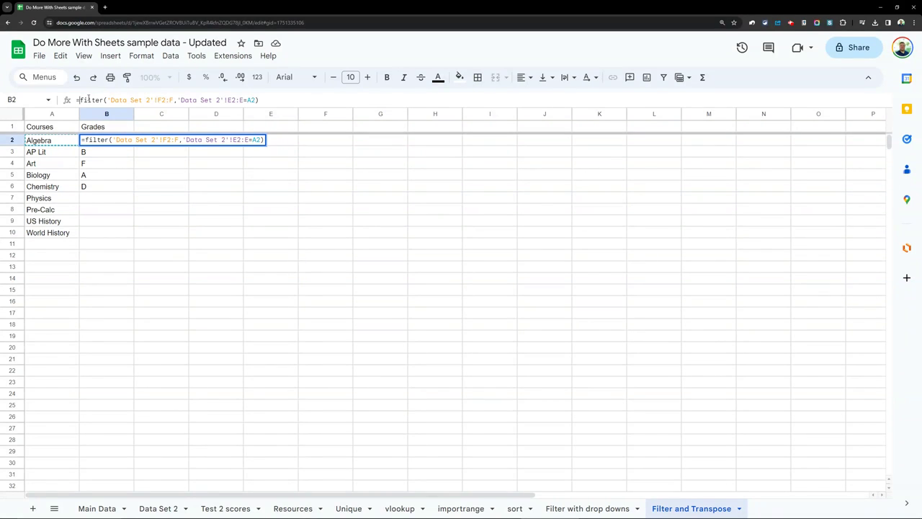
Wrap B2's FILTER formula in TRANSPOSE so Algebra's grades B, B, F, A, D run across B2:F2
text(transpose)
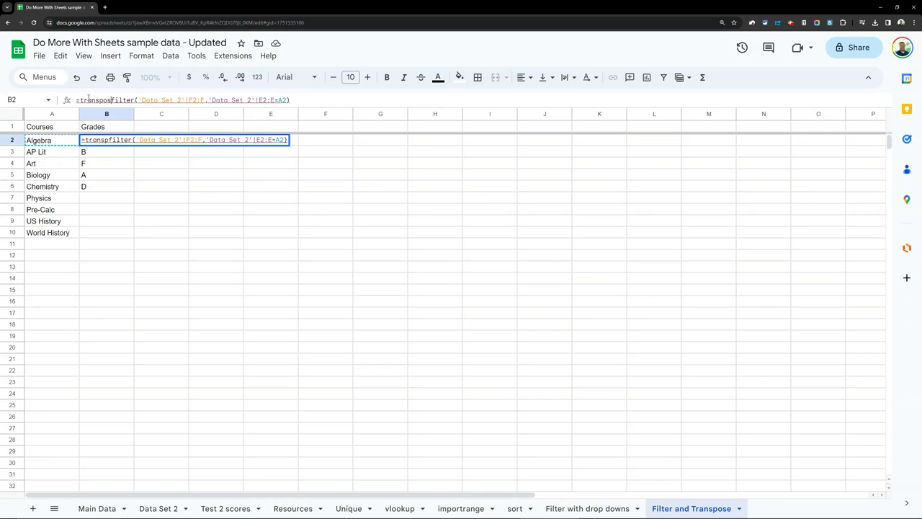
text(()
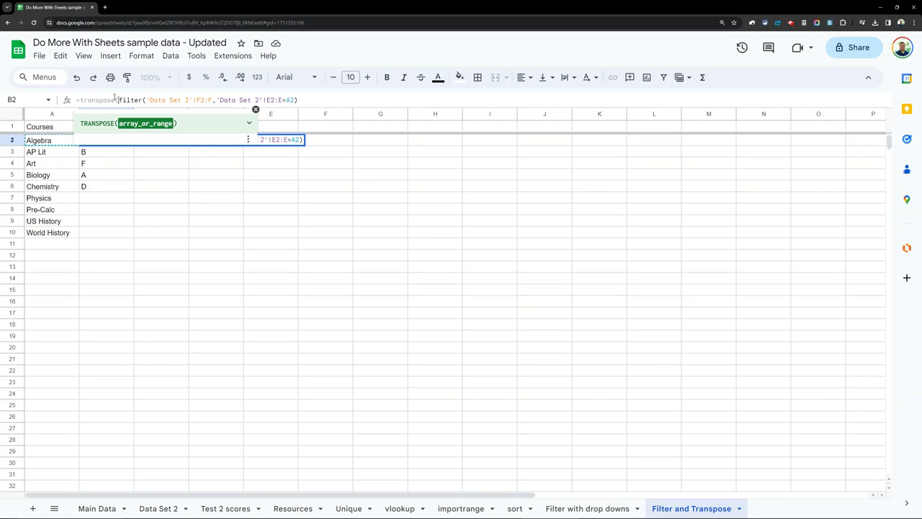
click(305, 99)
text())
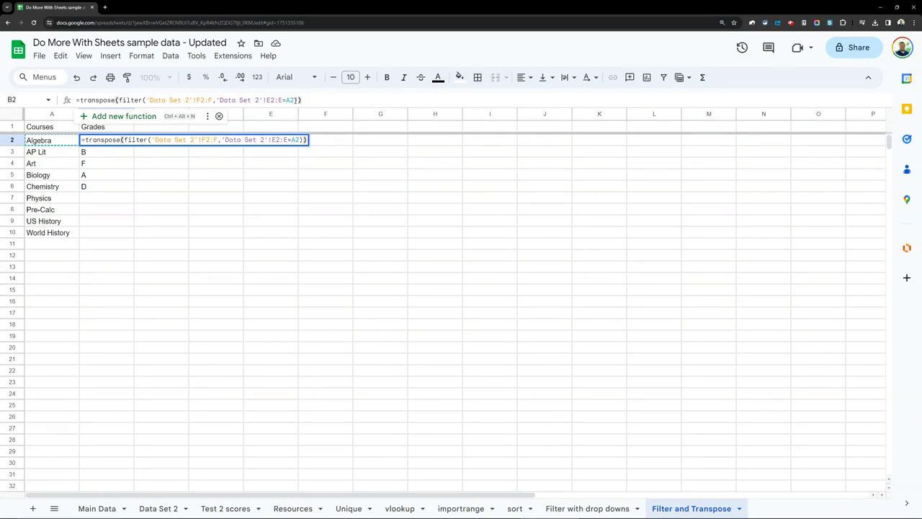
key(Return)
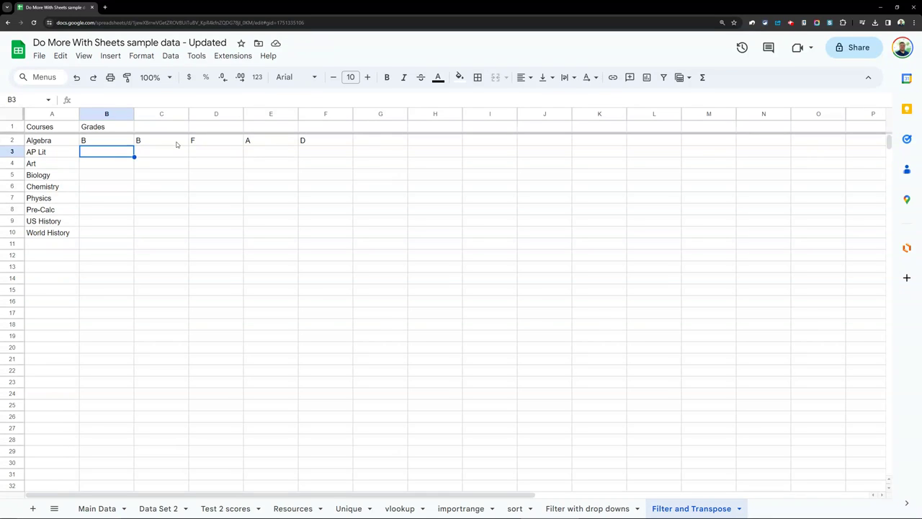
click(114, 141)
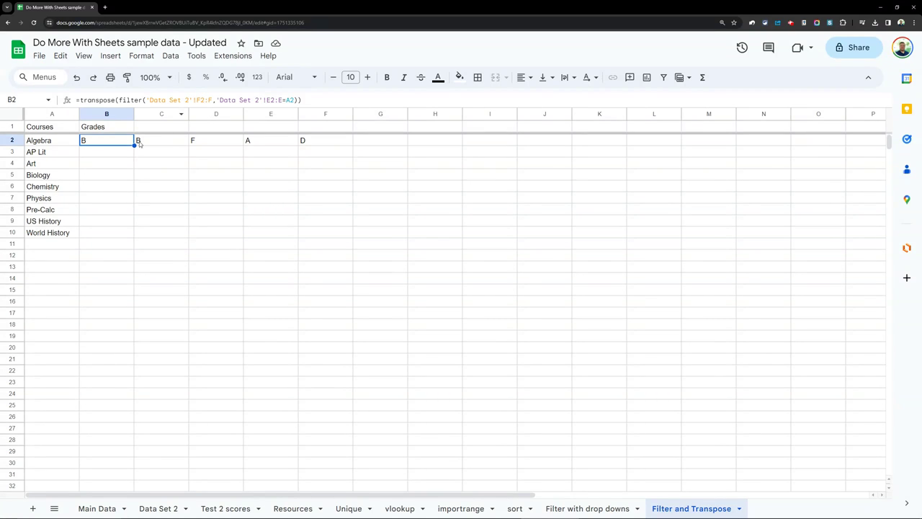
drag(134, 146, 134, 155)
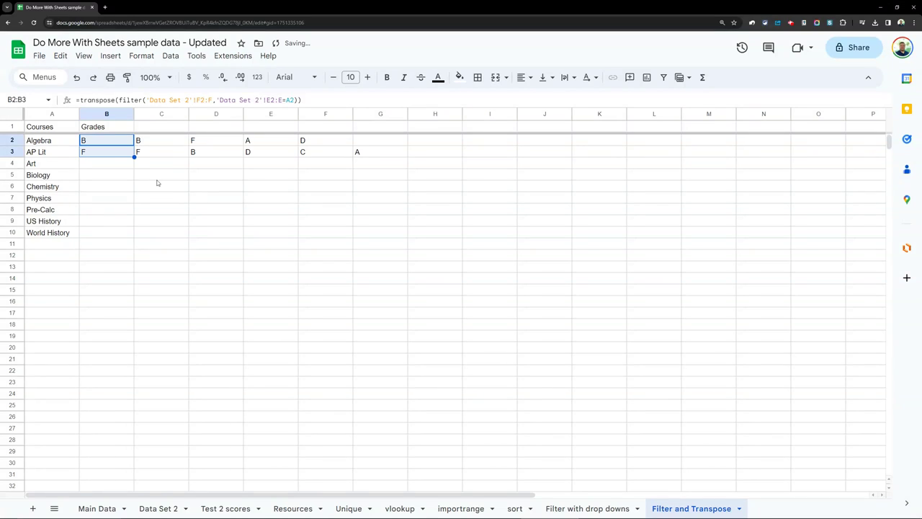
click(109, 153)
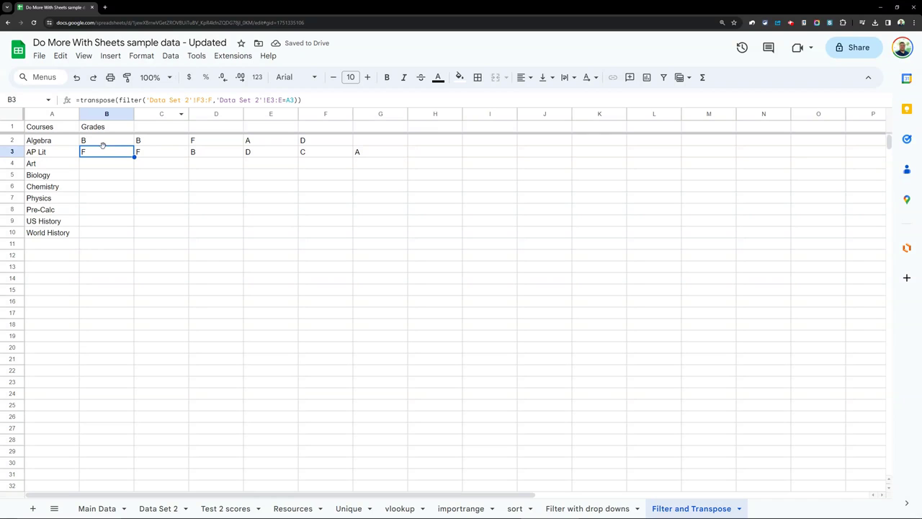
key(Delete)
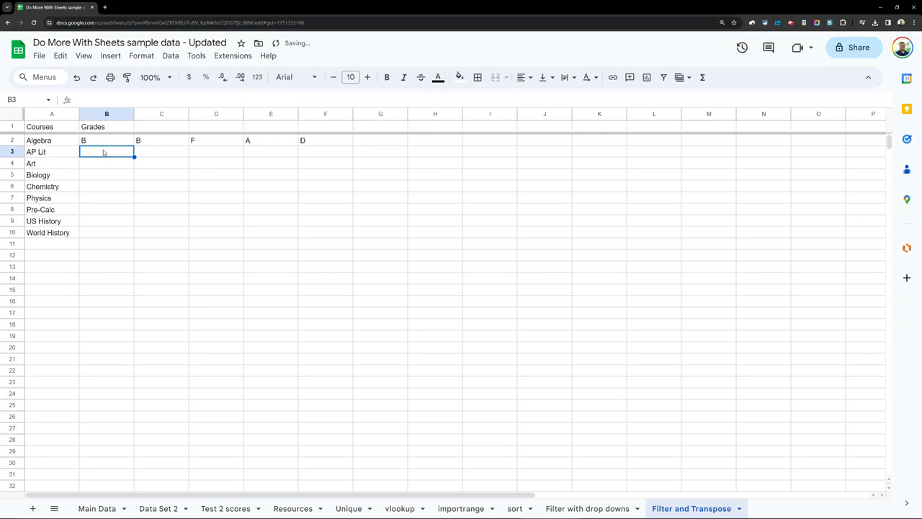
Lock B2's Data Set 2 ranges as absolute references $F$2:$F and $E$2:$E
click(109, 139)
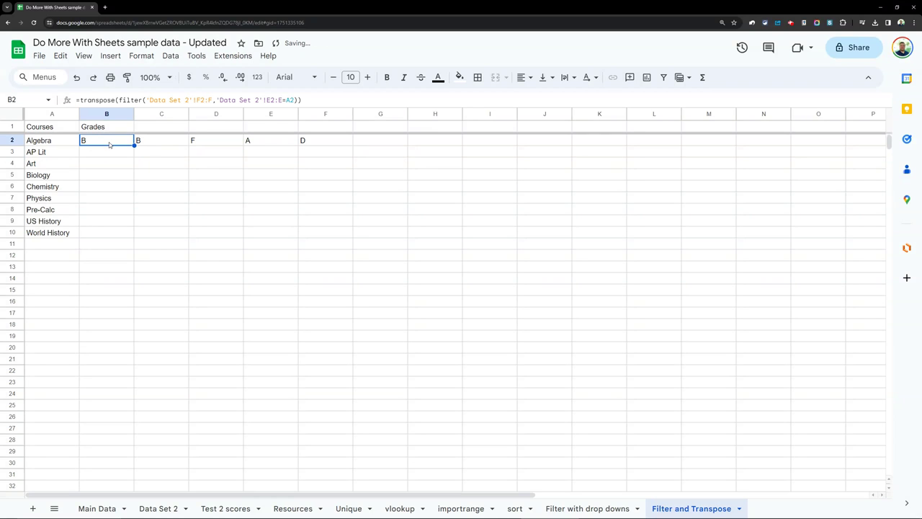
click(195, 102)
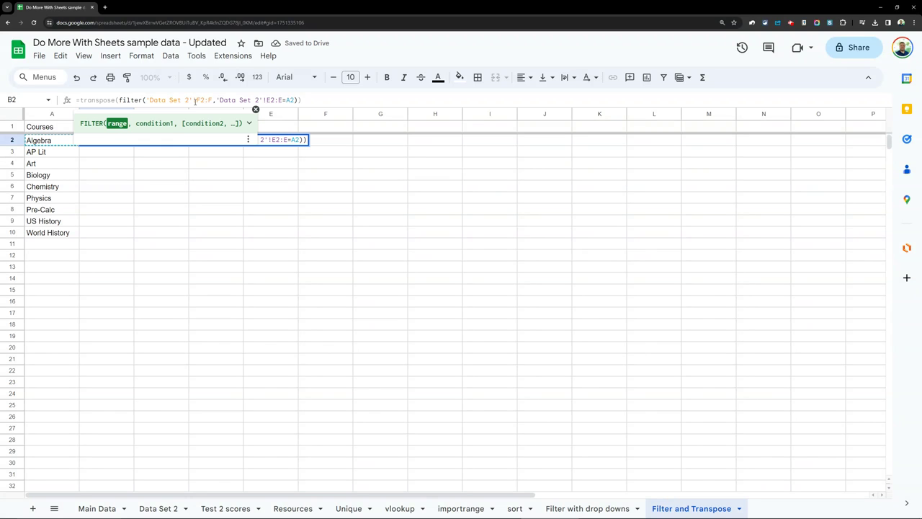
text($)
key(Right)
text($)
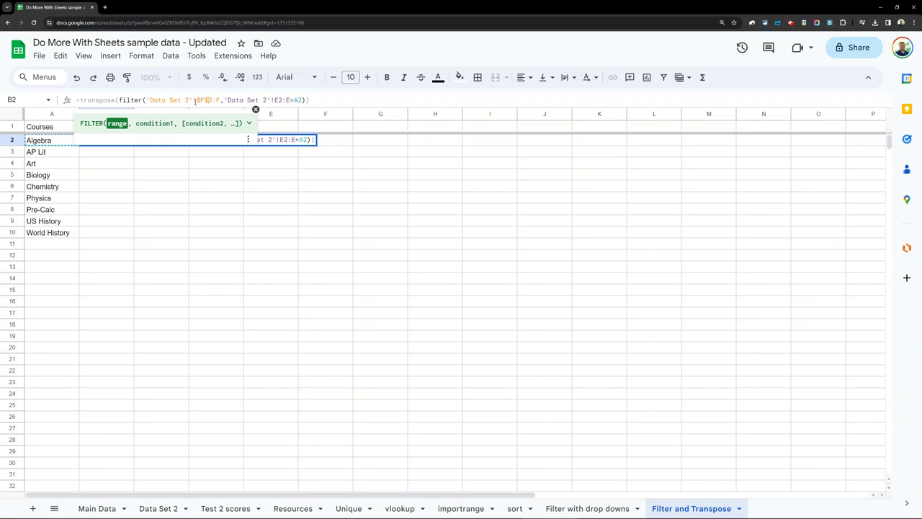
key(Right)
key(Right)
text($)
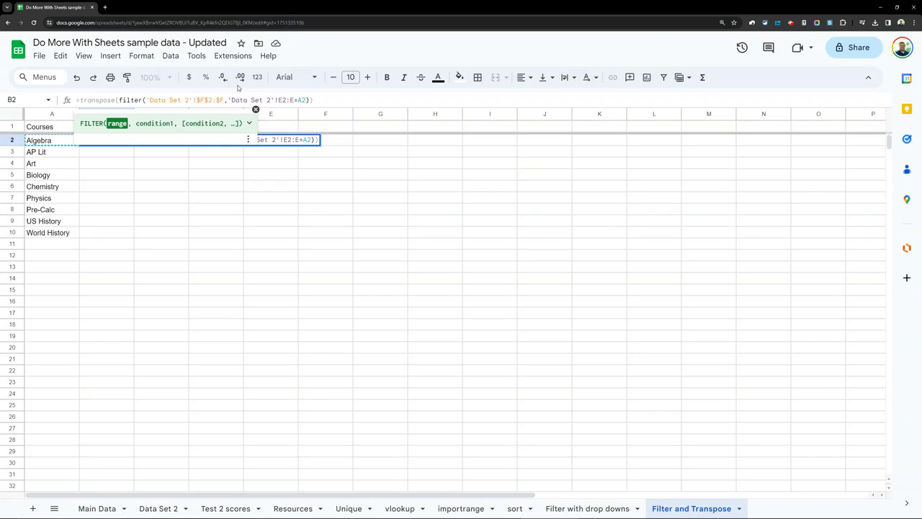
click(274, 100)
text($)
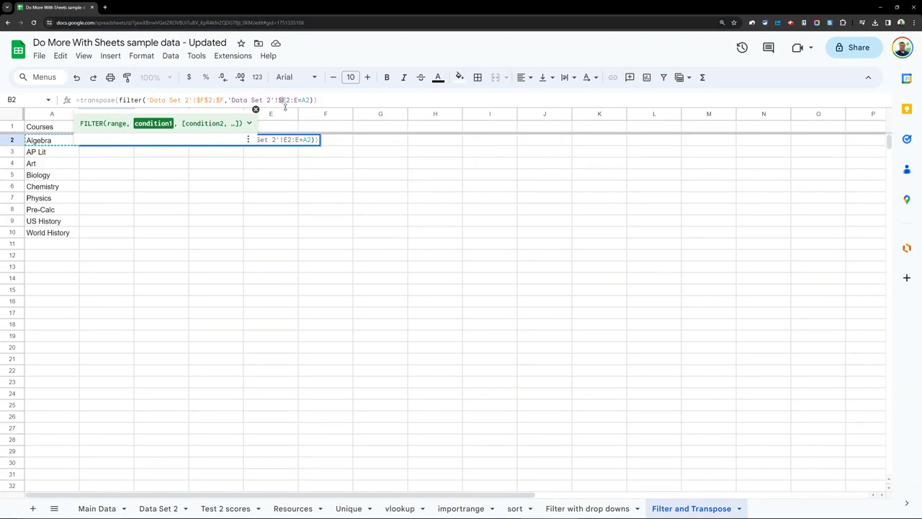
key(Right)
text($)
text($)
key(Return)
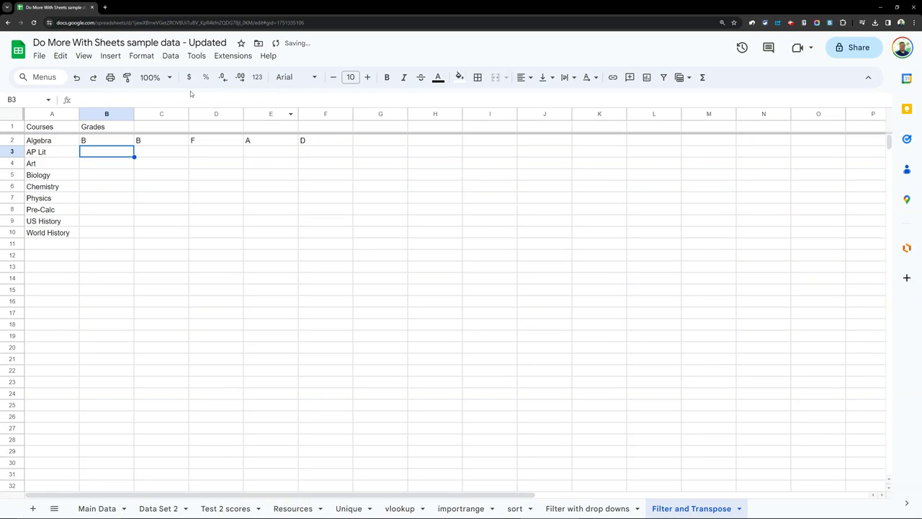
Fill the formula down to B3 so AP Lit shows F, F, B, D, C, A, comparing both formulas
click(128, 141)
drag(134, 146, 129, 155)
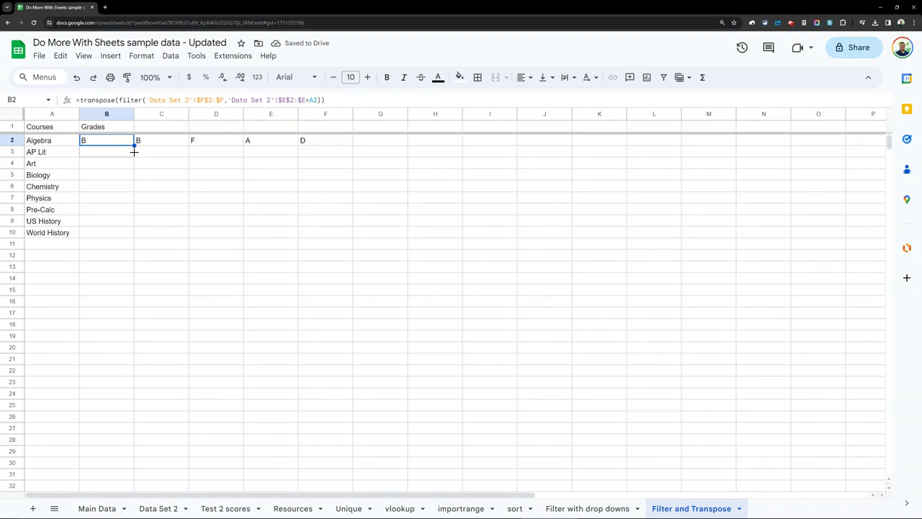
click(120, 156)
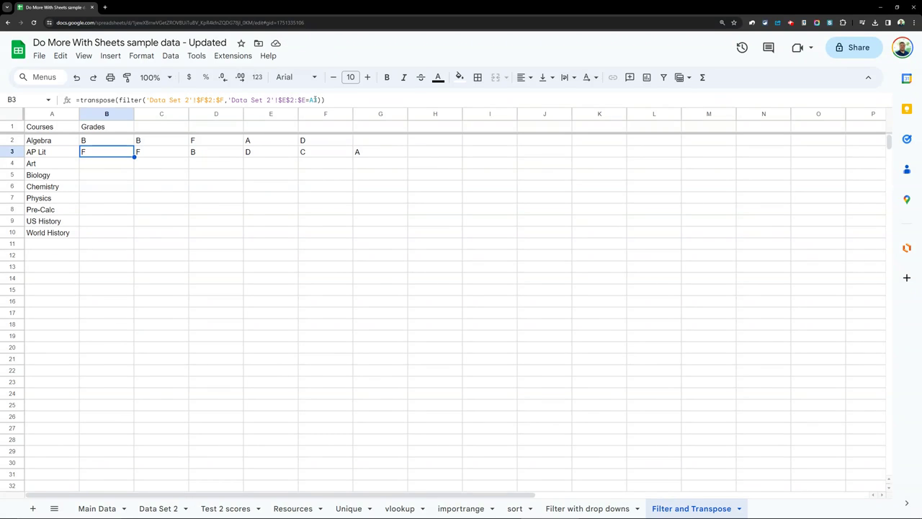
click(124, 143)
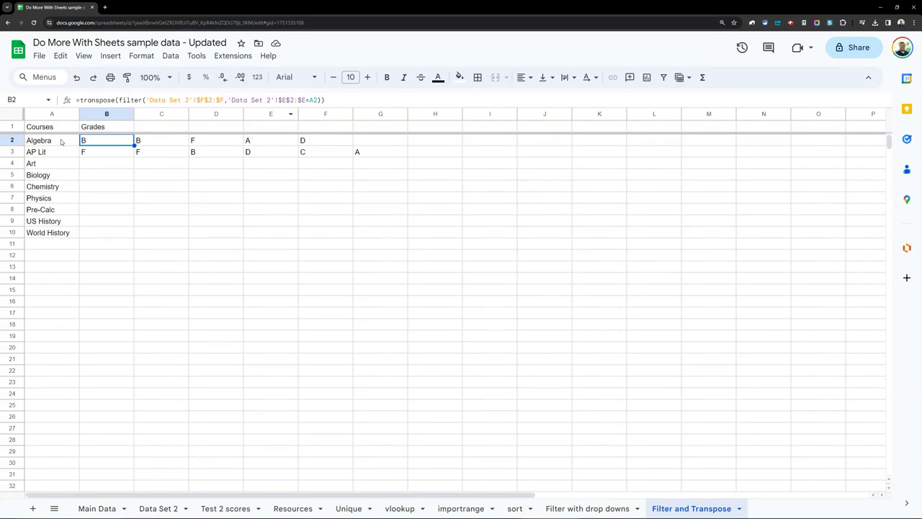
click(105, 156)
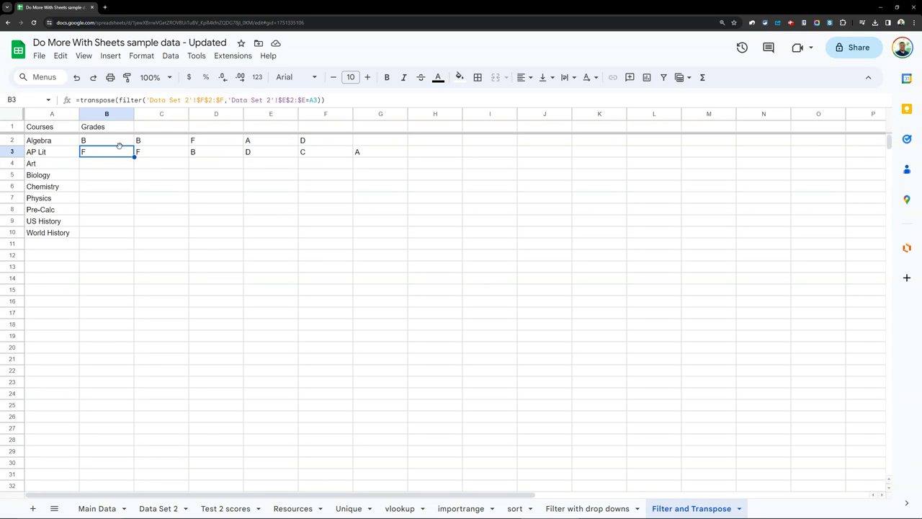
Fill B2's grade formula down to B10 and check the Art, Chemistry, US History and World History rows
click(118, 144)
drag(134, 145, 128, 234)
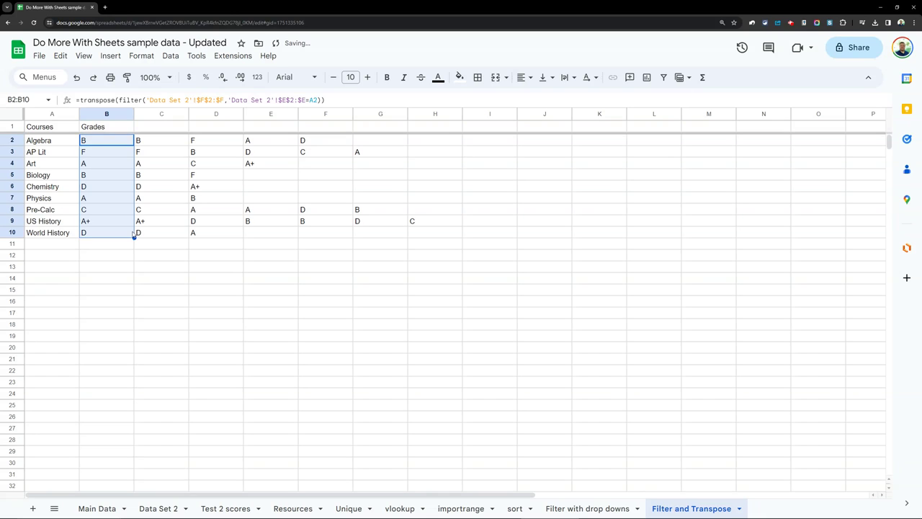
click(93, 164)
click(100, 188)
click(103, 222)
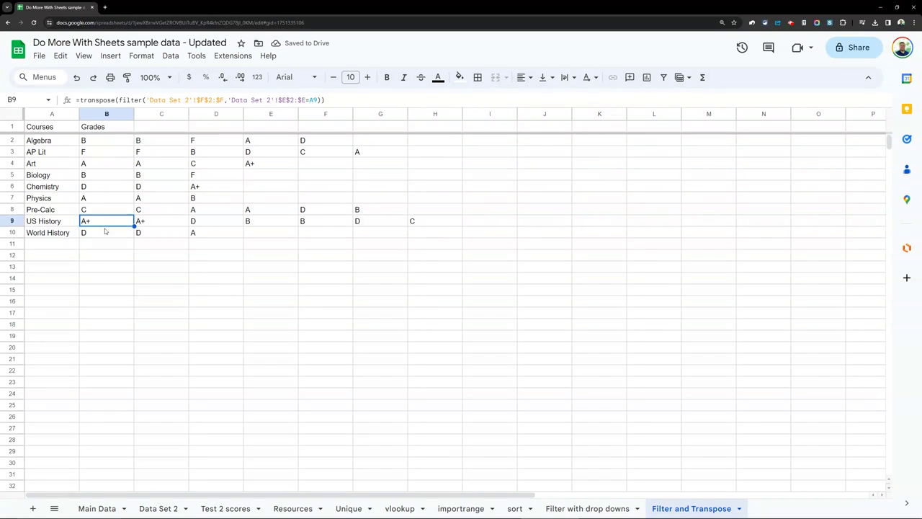
click(107, 233)
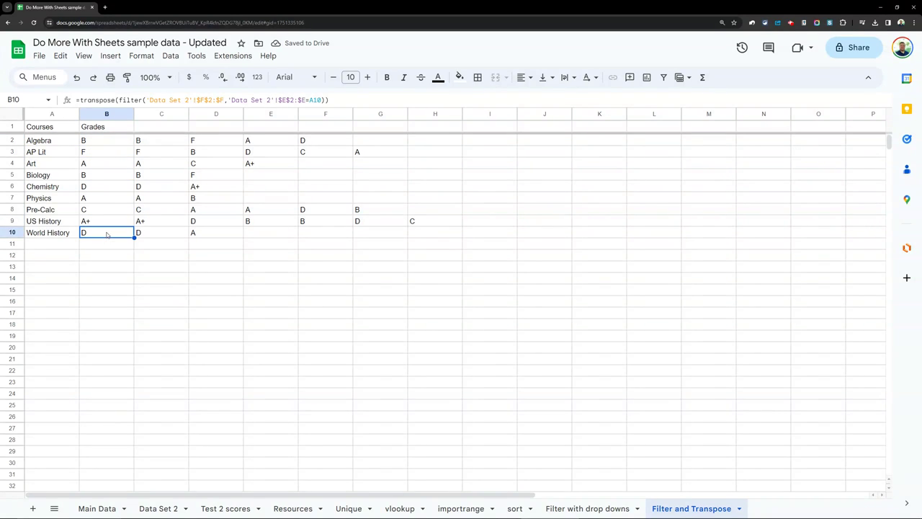
click(86, 140)
click(91, 155)
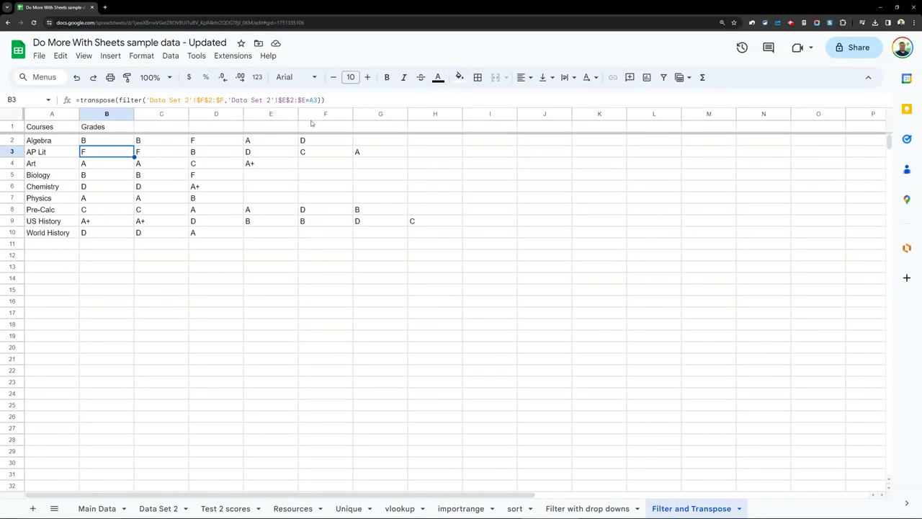
Review the AP Lit, Art and Biology rows' grades and formulas
click(57, 152)
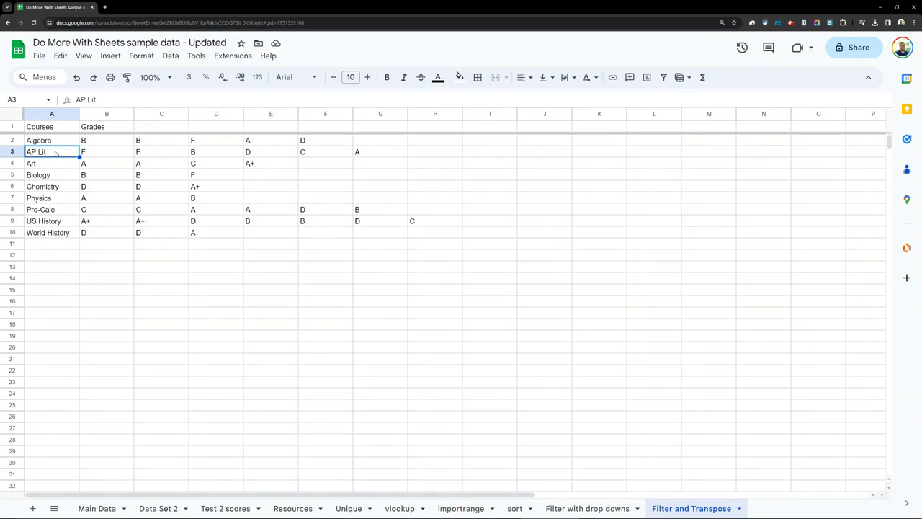
click(107, 154)
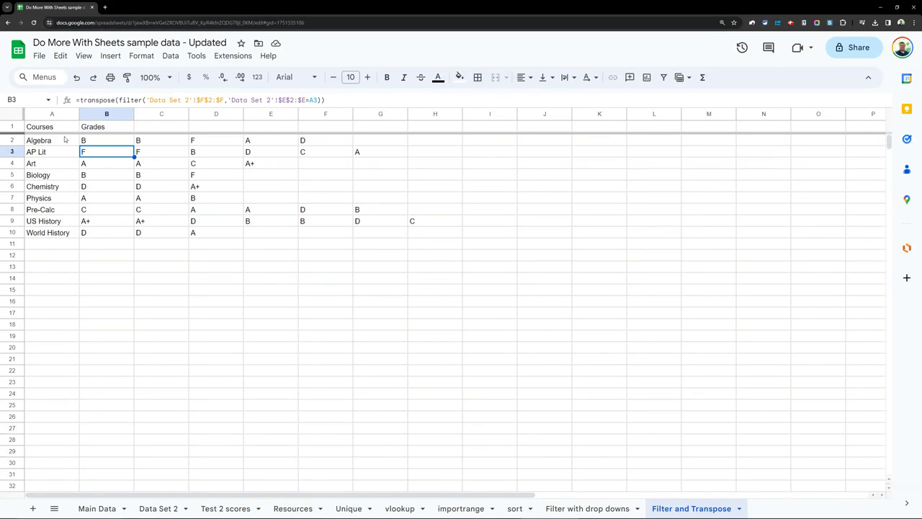
drag(108, 164, 160, 163)
click(108, 175)
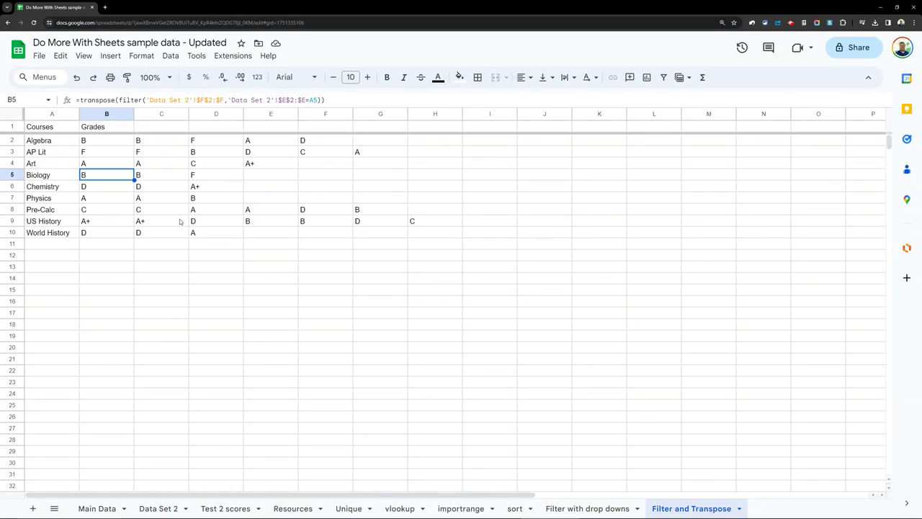
Freeze the header row of the Data Set 2 student data
click(171, 508)
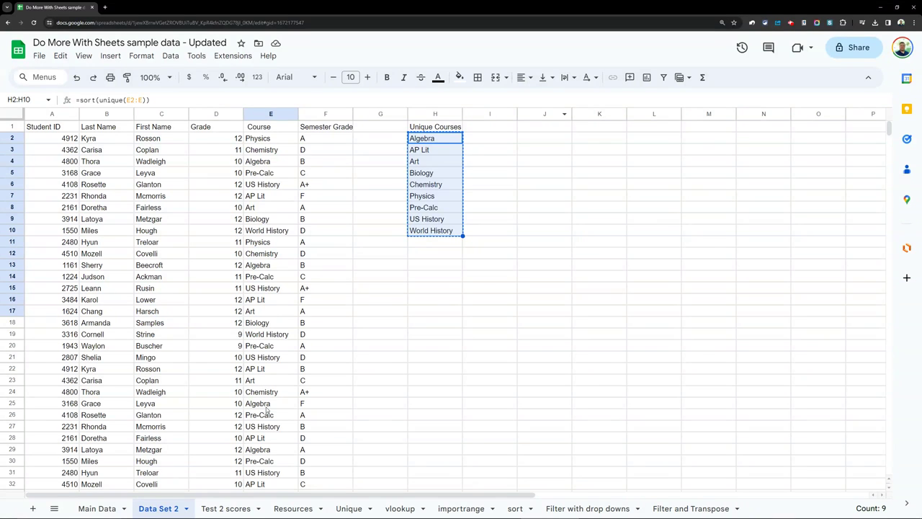
drag(11, 119, 11, 133)
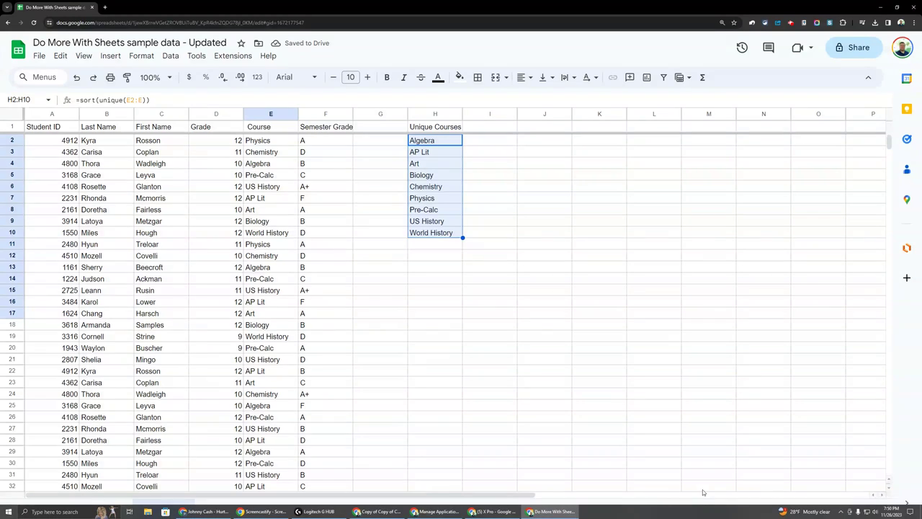
click(692, 508)
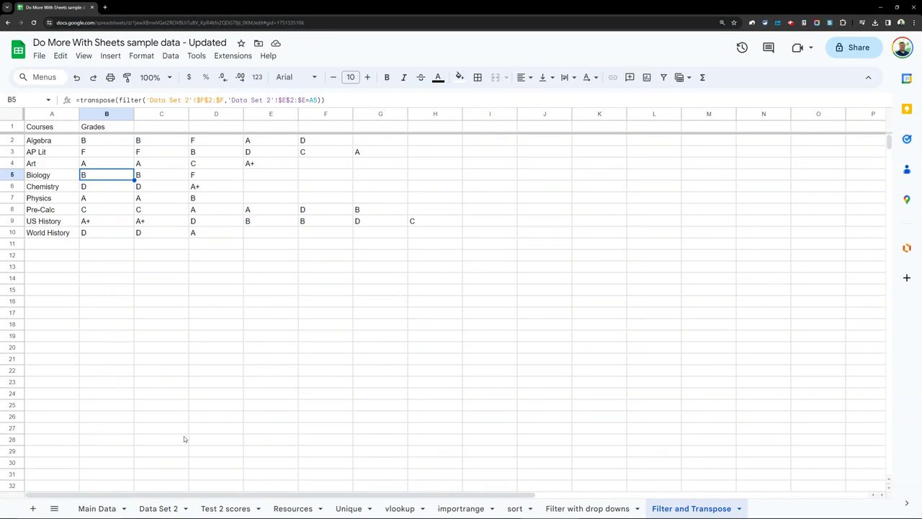
Sort the Data Set 2 sheet by the Semester Grade column, A to Z
click(153, 508)
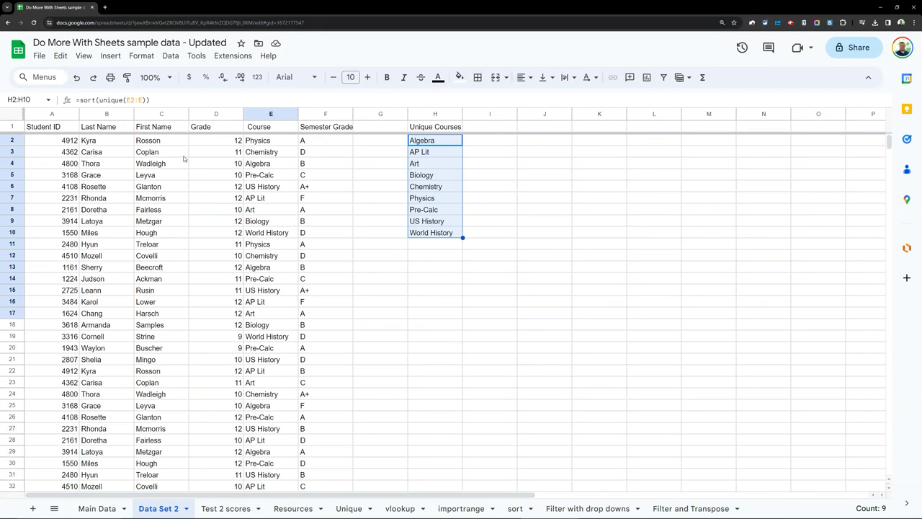
click(346, 115)
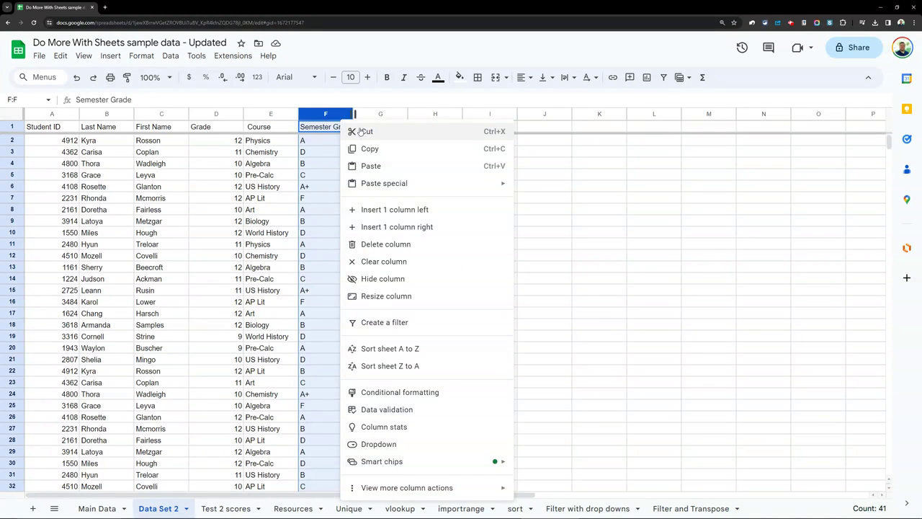
click(319, 208)
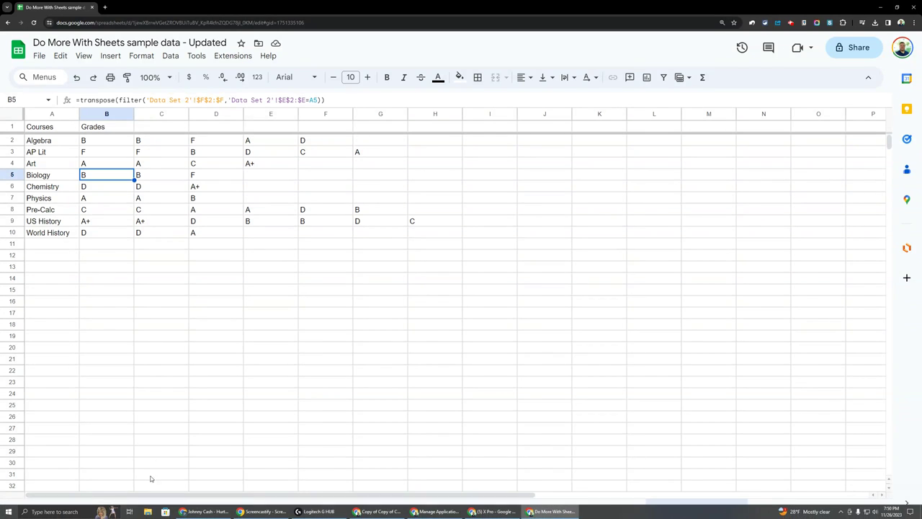
click(158, 508)
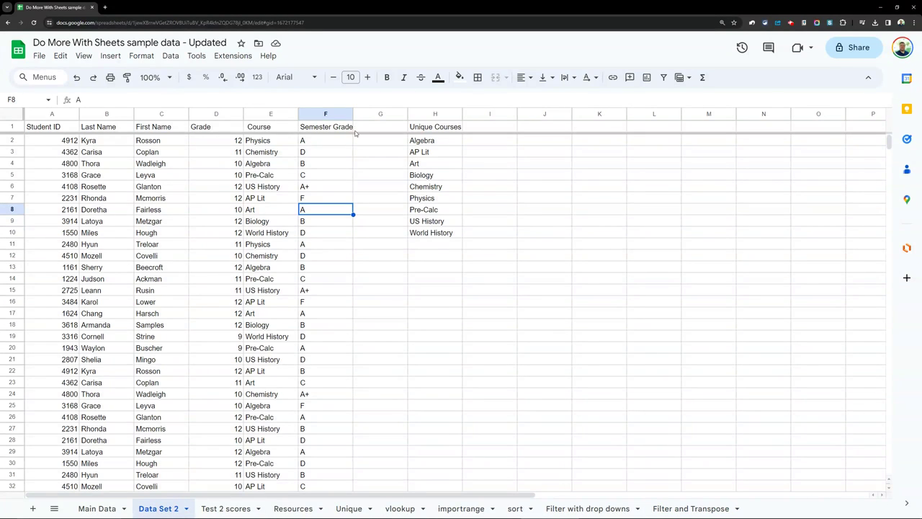
click(346, 115)
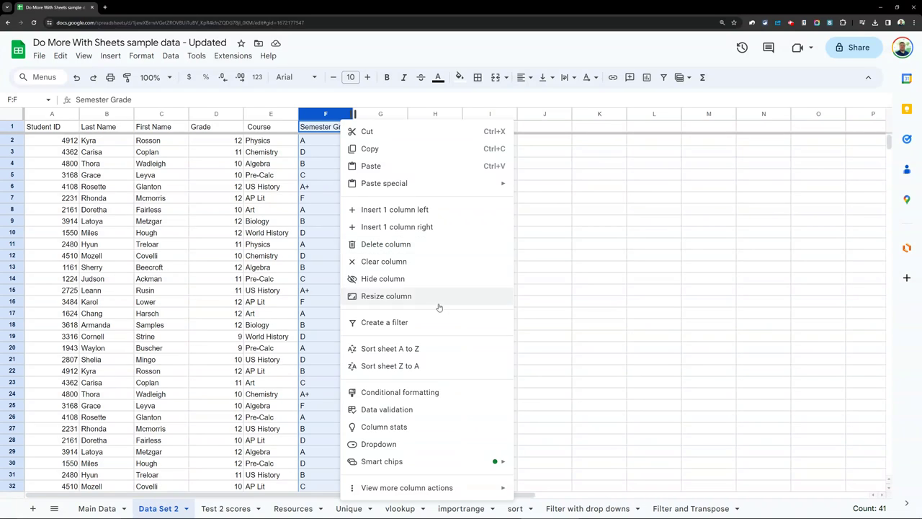
click(440, 349)
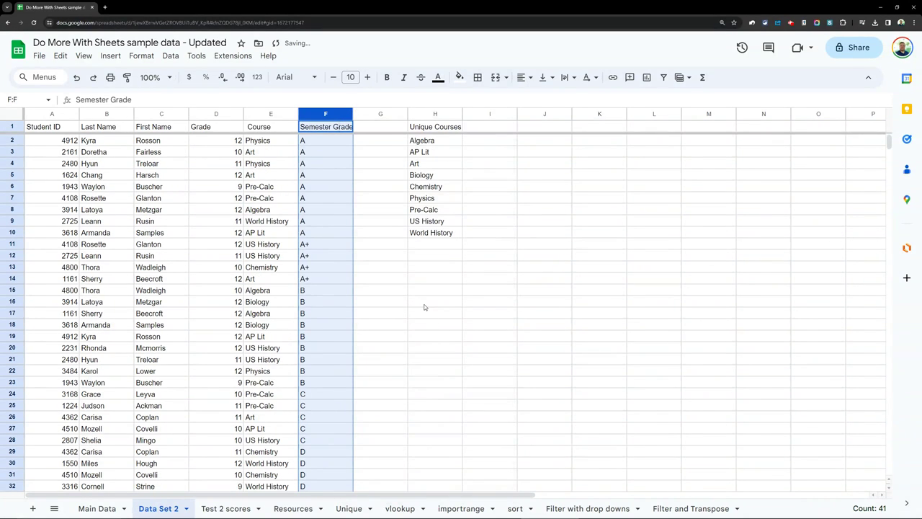
View the Filter and Transpose sheet, where Algebra's grades now read A, B, B, D, F
click(663, 509)
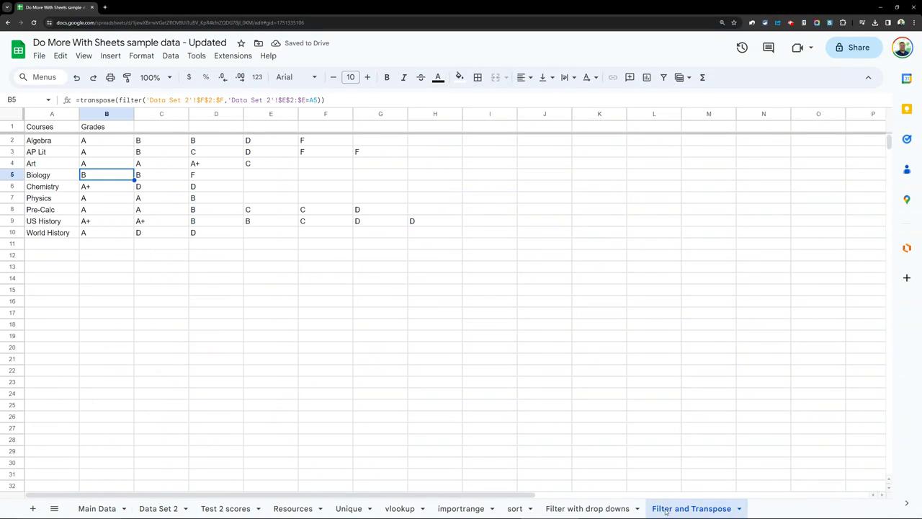